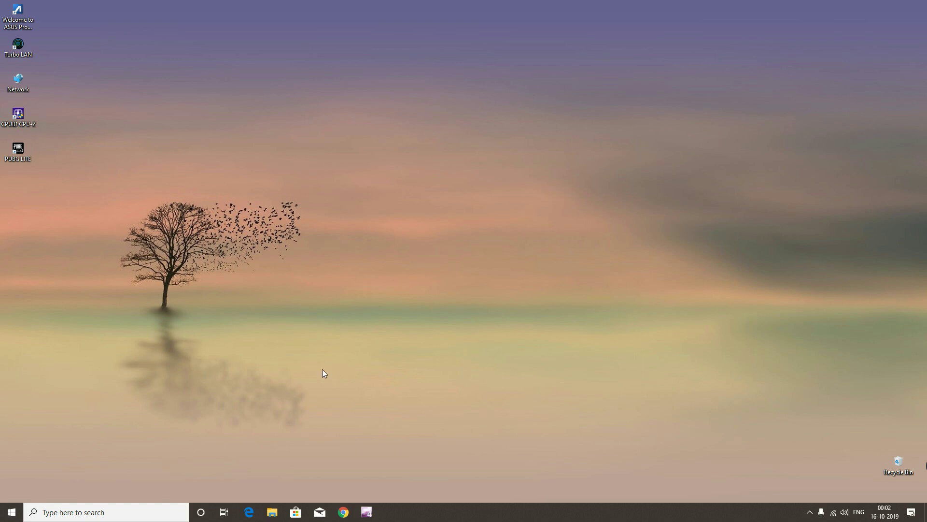
pyautogui.click(346, 514)
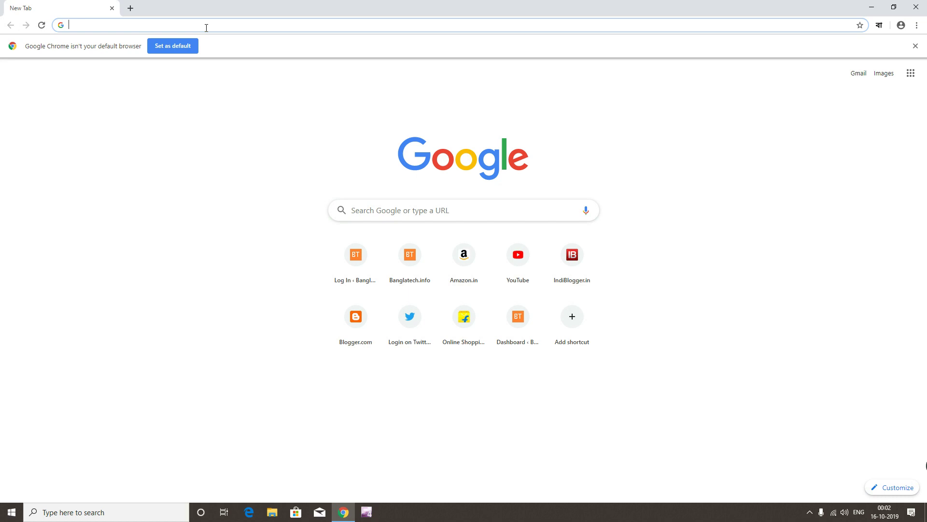
pyautogui.write('www.')
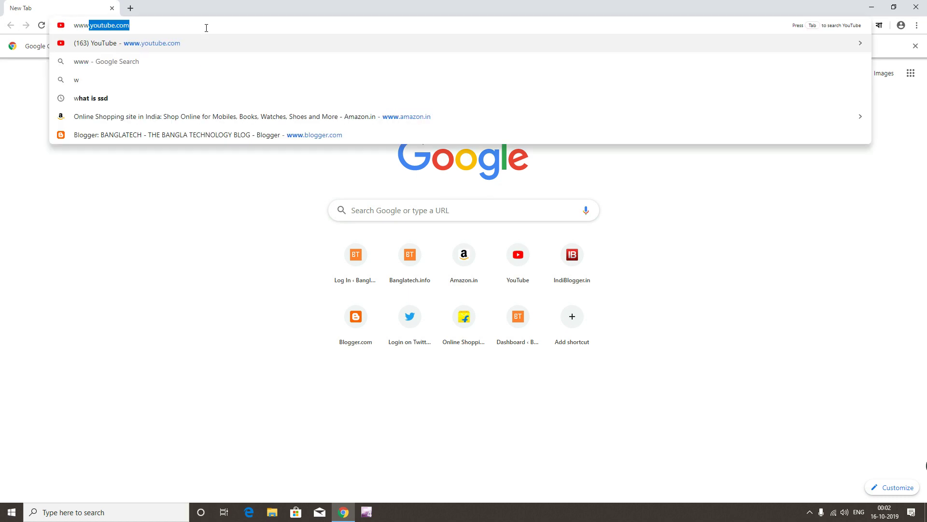
pyautogui.write('blog')
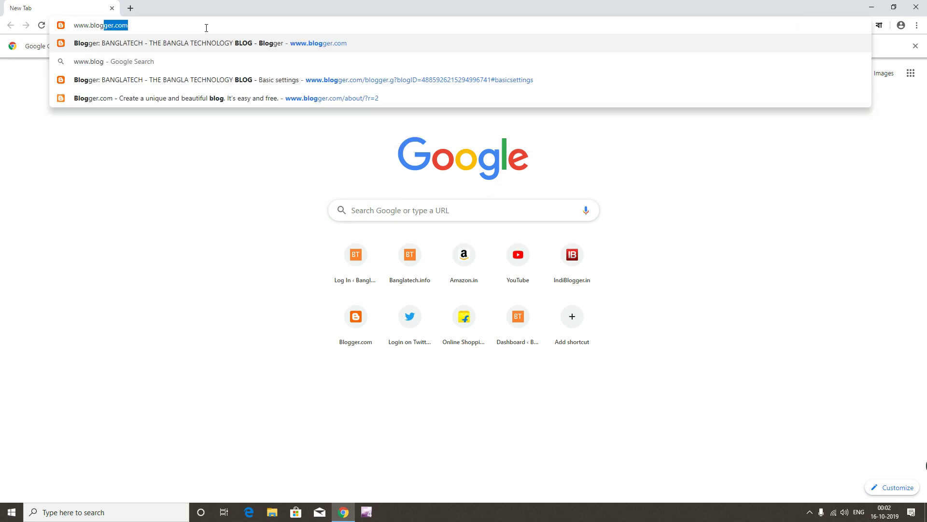
pyautogui.write('ger.com')
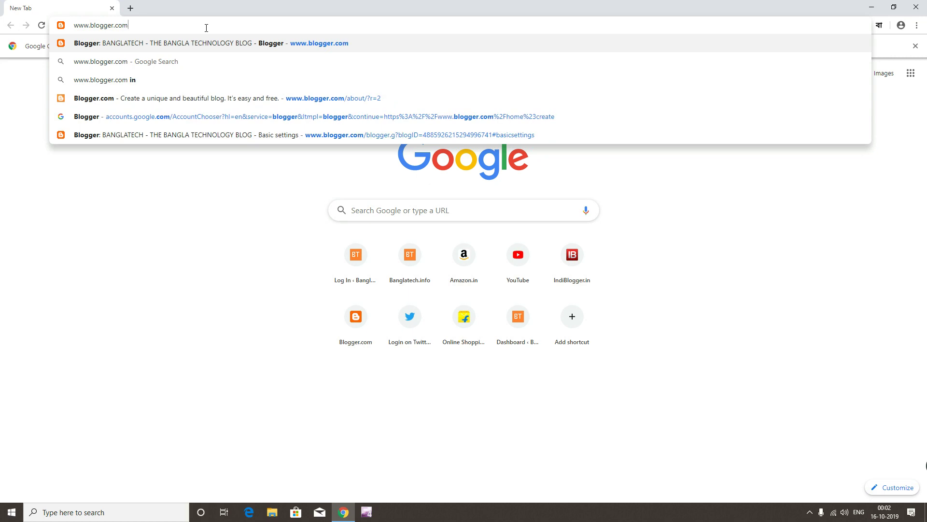
pyautogui.press('Return')
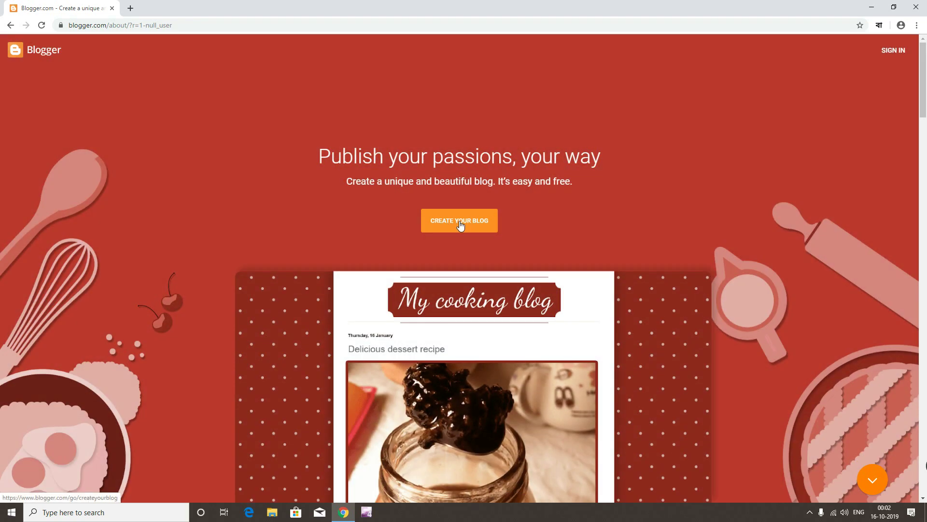
# Choose CREATE YOUR BLOG on the Blogger homepage to reach the Google account chooser
pyautogui.click(460, 225)
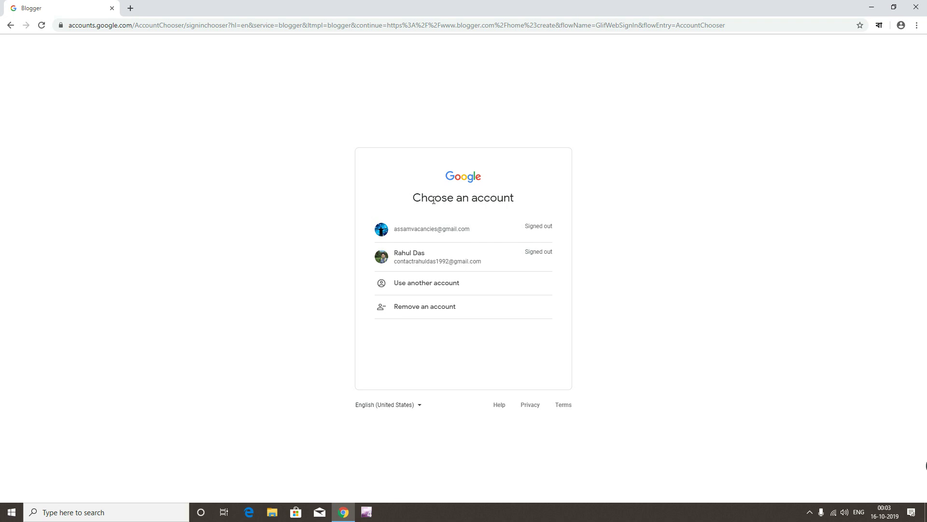
# Sign in with a different Google account by entering its e-mail and password
pyautogui.click(428, 290)
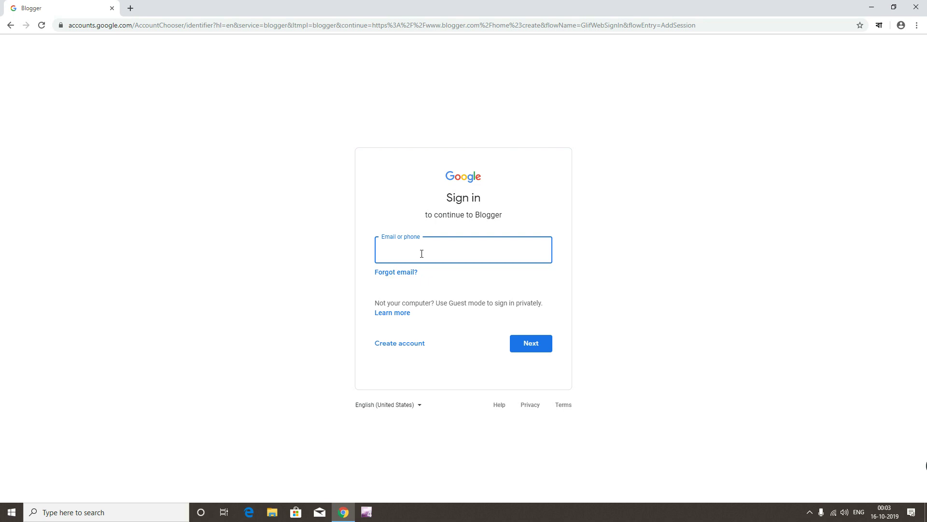
pyautogui.press('Return')
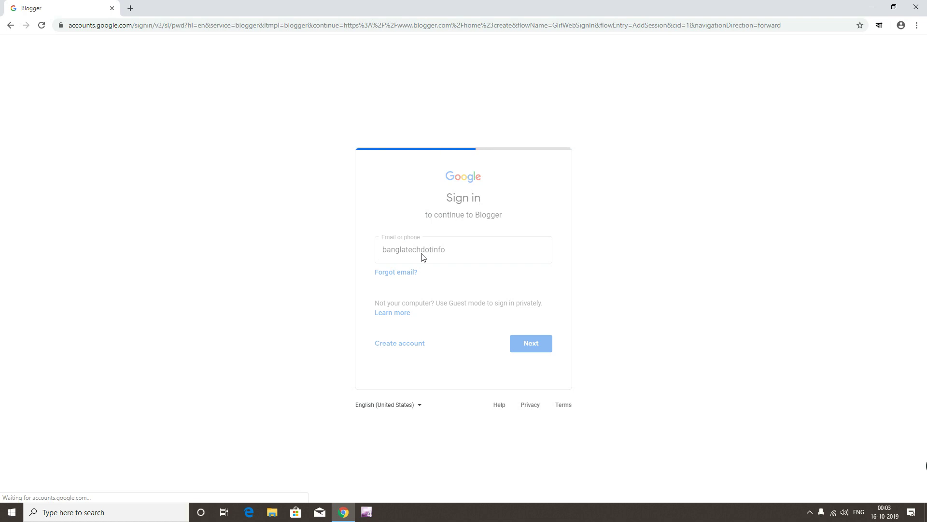
pyautogui.write('**********')
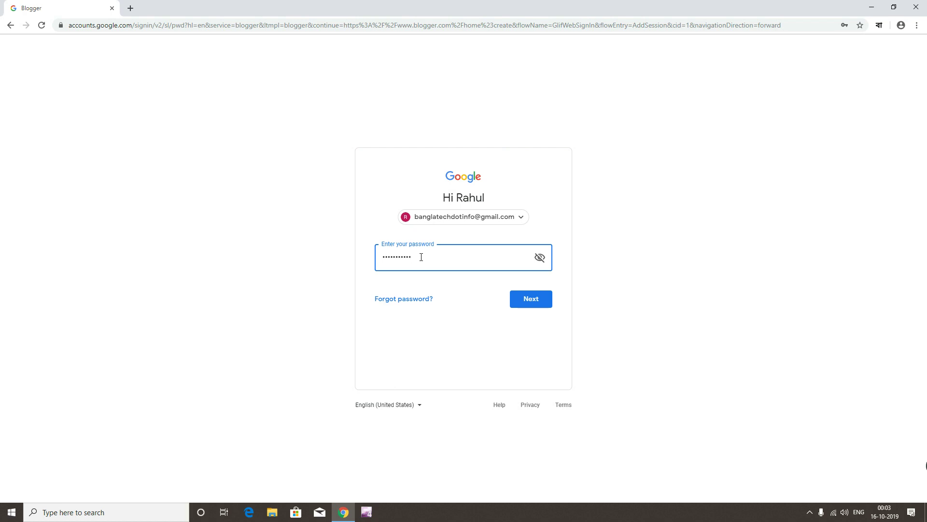
pyautogui.press('Return')
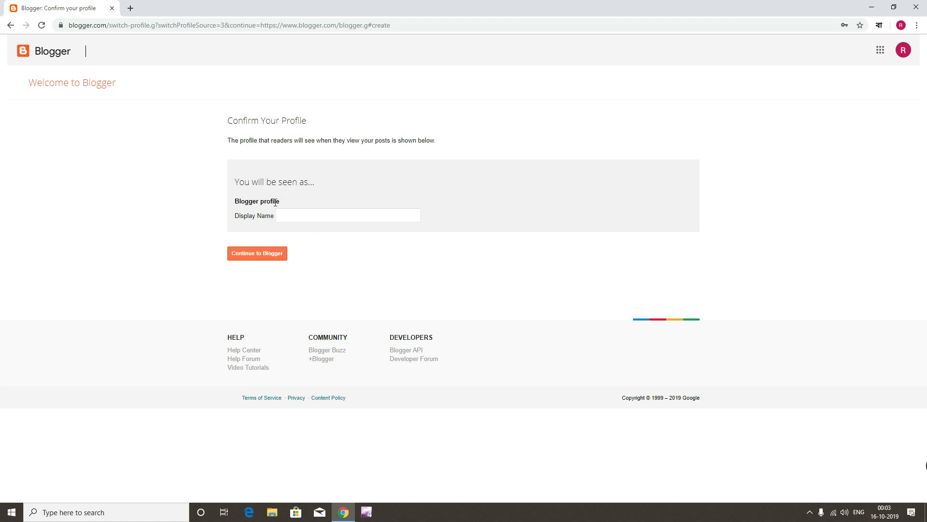
# Enter the profile display name, continue to Blogger, and dismiss the EU cookie notice
pyautogui.click(284, 215)
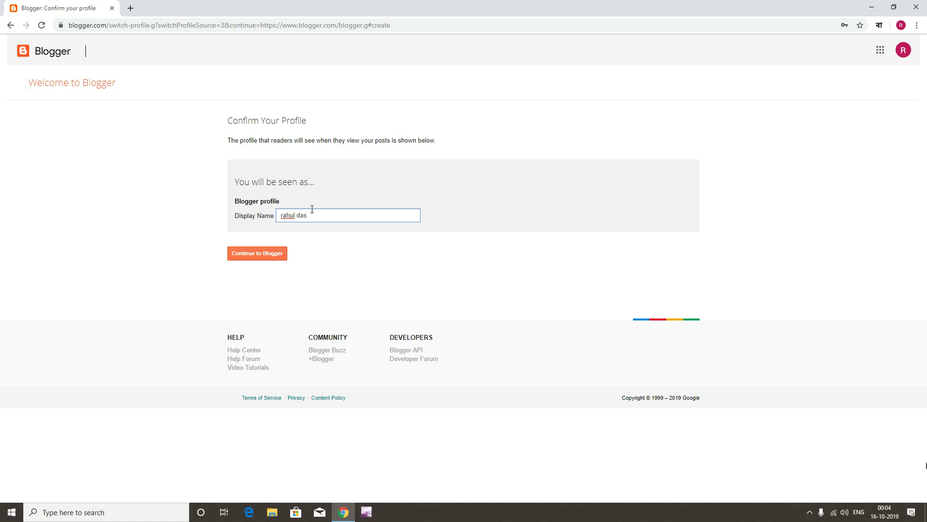
pyautogui.click(255, 257)
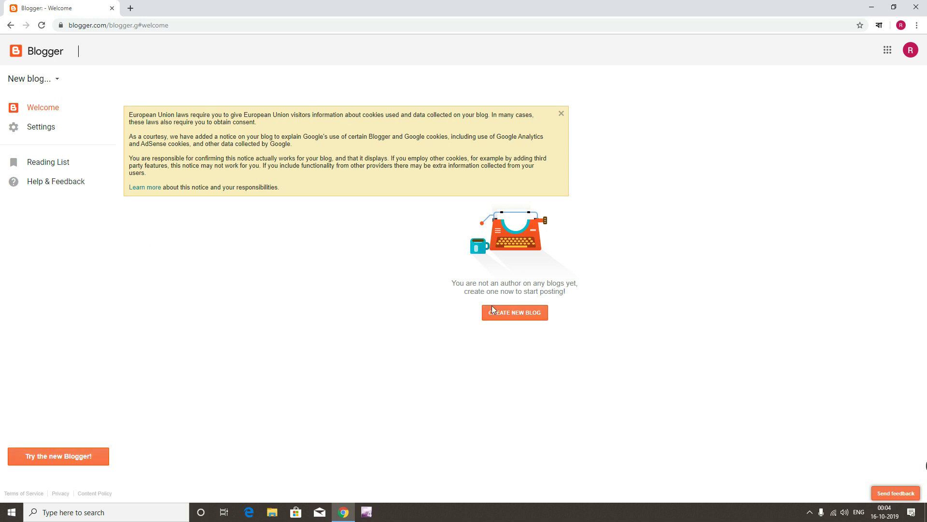
pyautogui.click(562, 115)
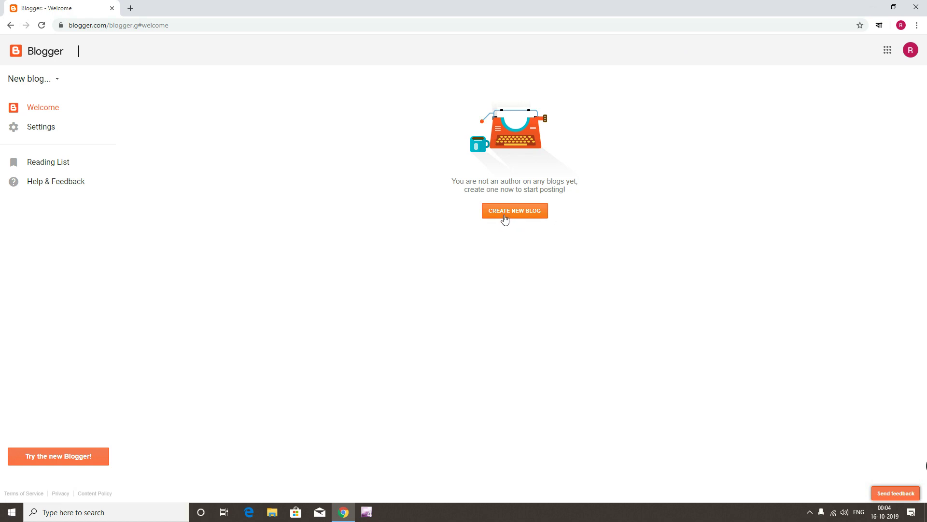
# Open the Create a new blog form and enter the title 'BANGLATECH - BANGLA TECHNOLOGY BLOG'
pyautogui.click(511, 213)
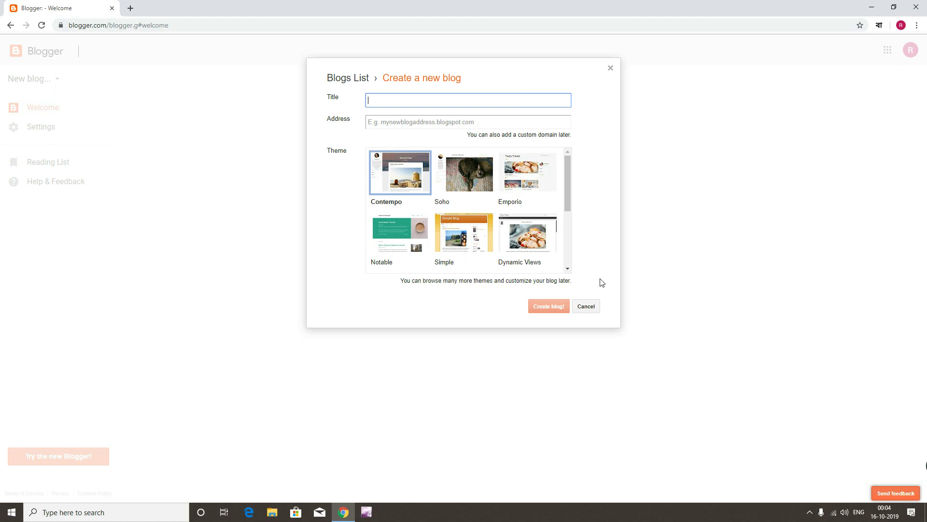
pyautogui.click(386, 97)
pyautogui.write('BANGLATECH - BANGLA TE')
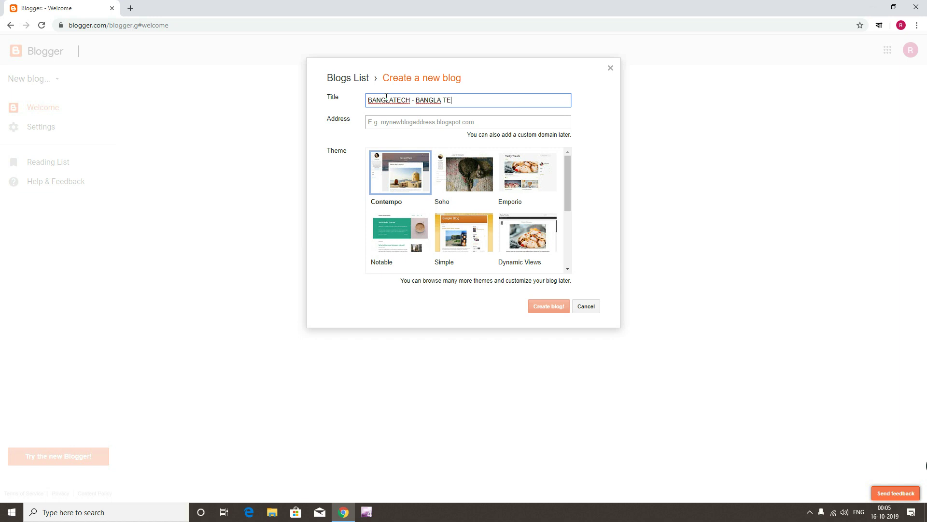
pyautogui.write('CHNOLOGY BLOG')
pyautogui.moveTo(414, 100); pyautogui.dragTo(530, 98)
pyautogui.click(528, 98)
pyautogui.moveTo(368, 100); pyautogui.dragTo(525, 98)
pyautogui.click(520, 98)
pyautogui.click(404, 126)
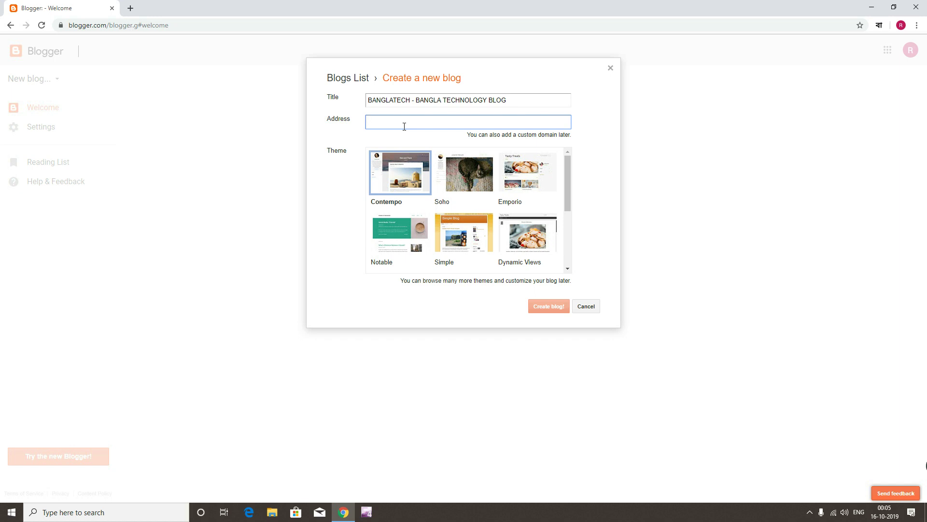
# Replace the unavailable BANGLATECHINFO address with the available banglatechblog9.blogspot.com
pyautogui.write('BANGLATECH')
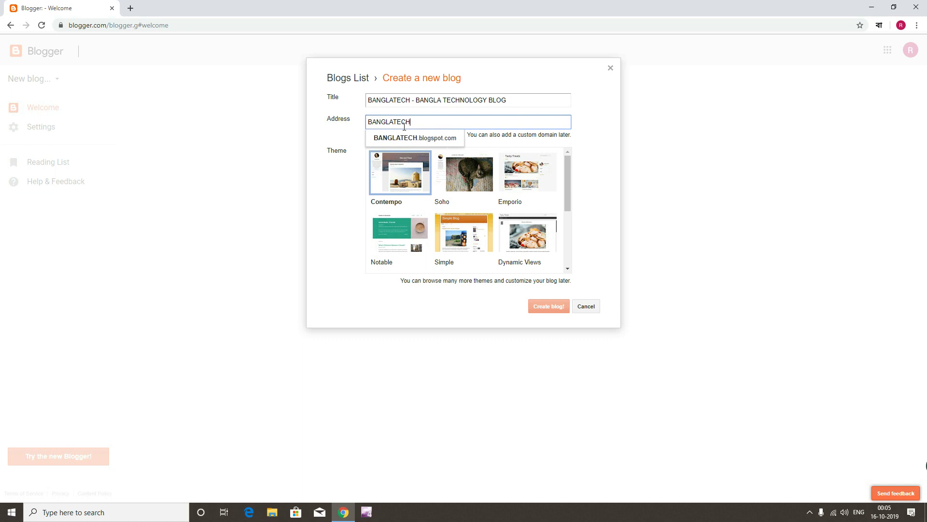
pyautogui.write('INFO')
pyautogui.click(427, 141)
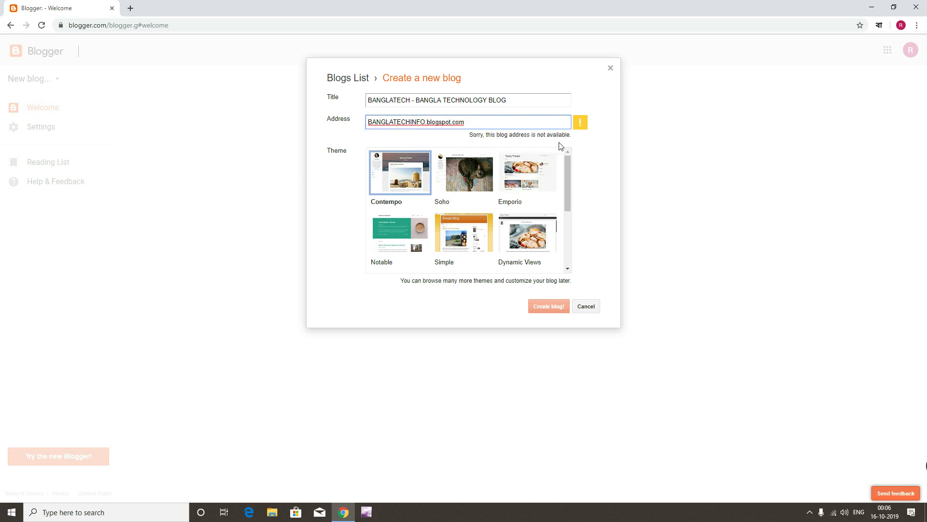
pyautogui.doubleClick(416, 123)
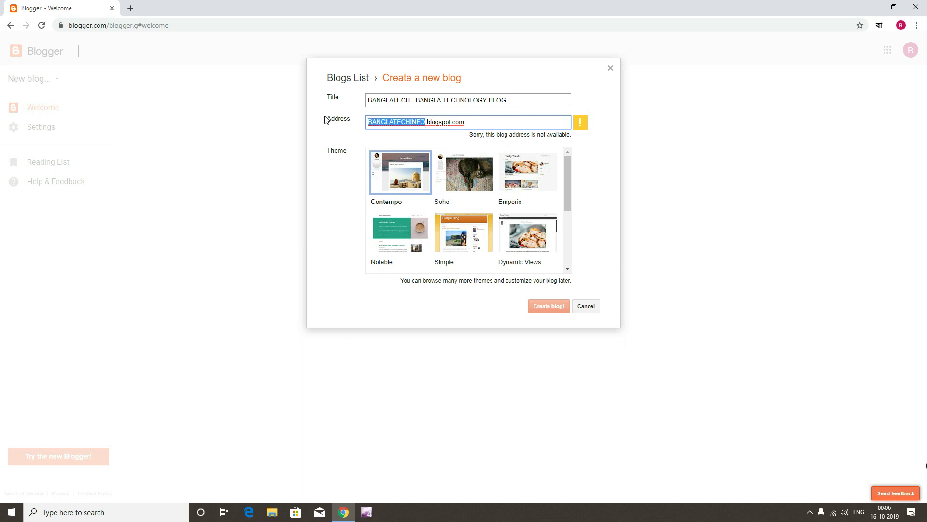
pyautogui.write('bangla')
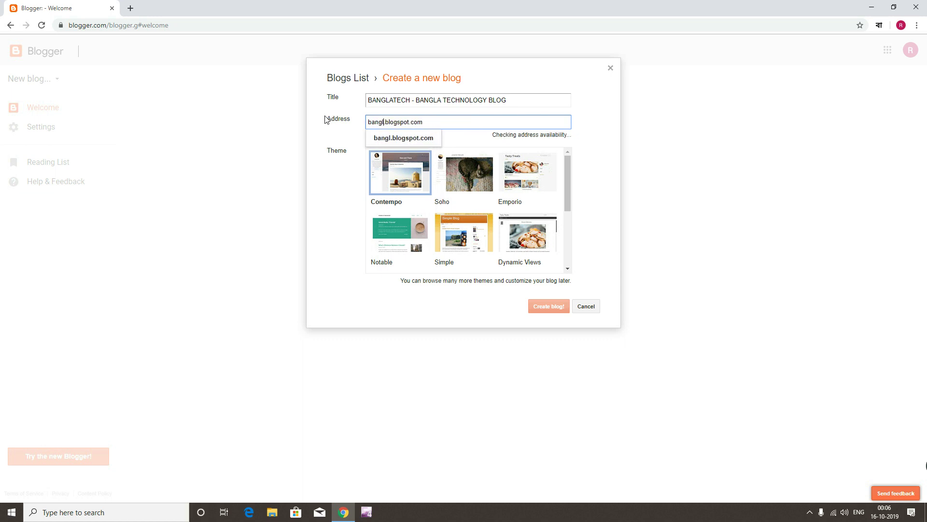
pyautogui.write('techblog')
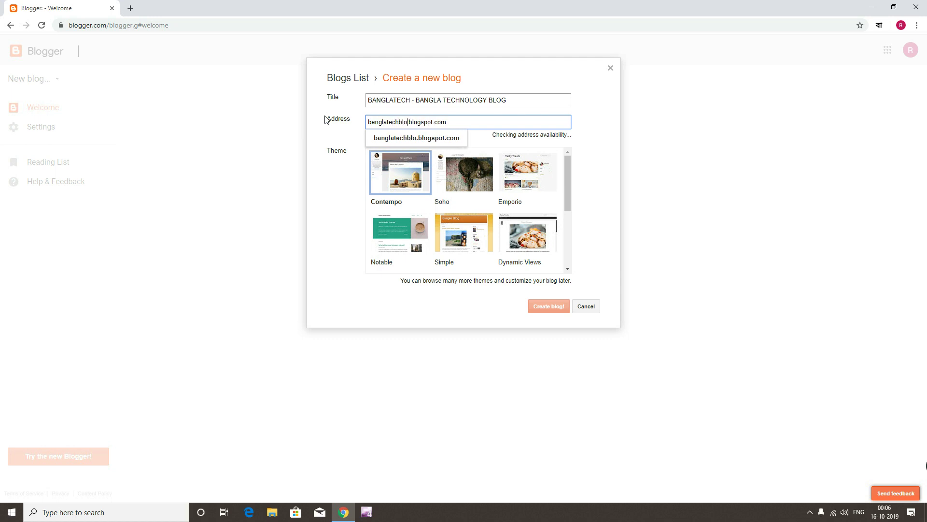
pyautogui.click(429, 141)
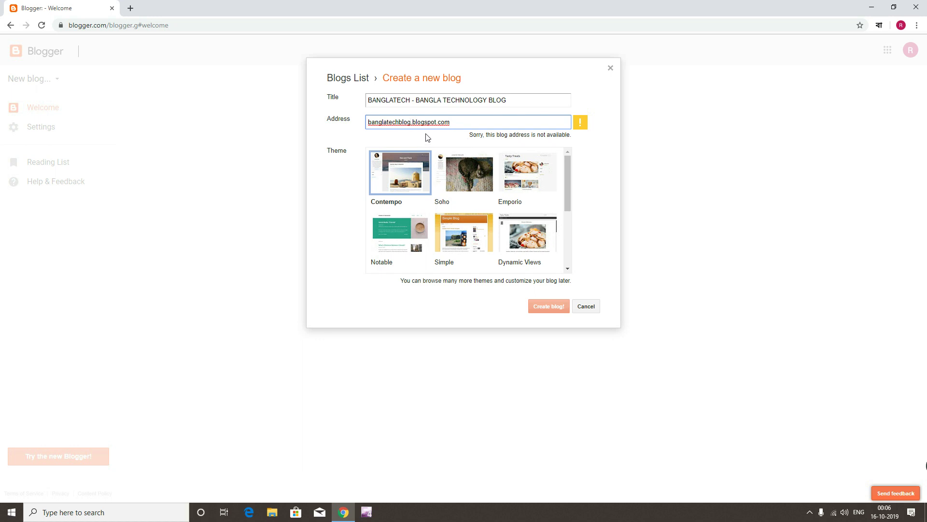
pyautogui.write('9')
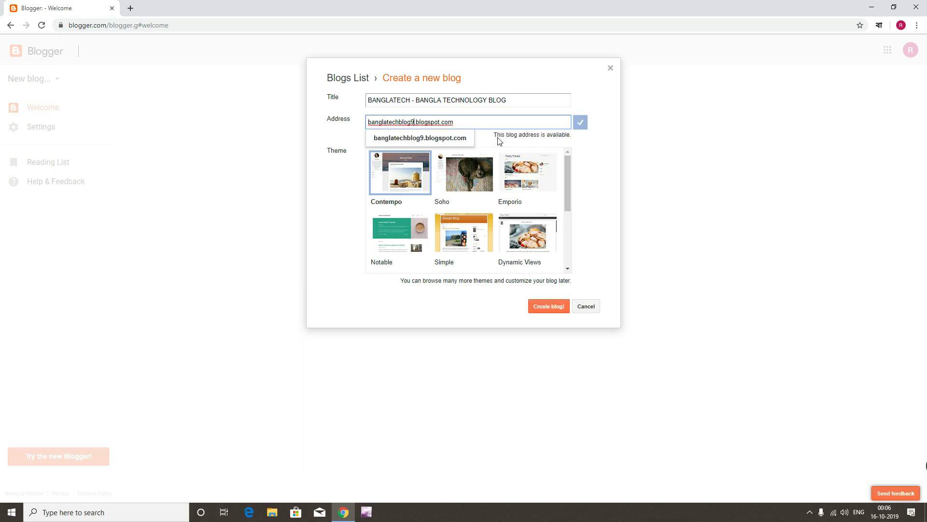
pyautogui.click(412, 127)
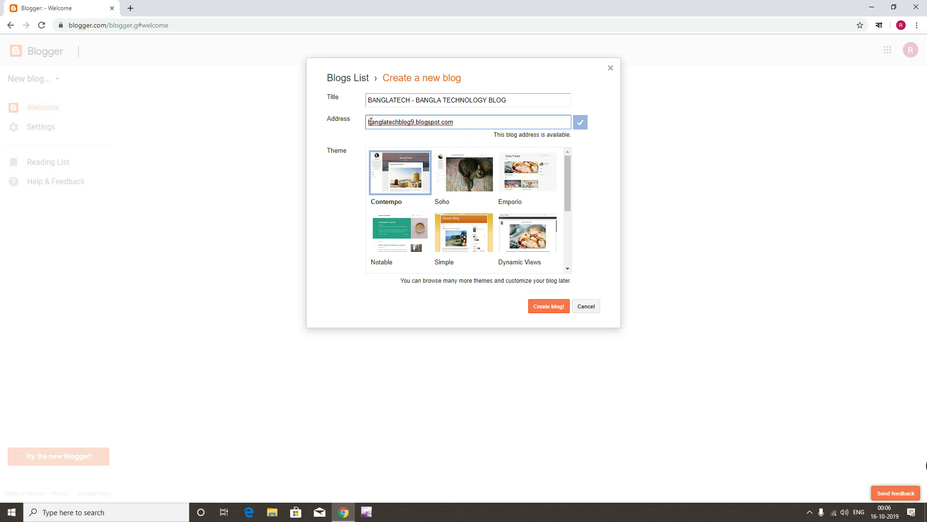
pyautogui.moveTo(368, 122); pyautogui.dragTo(468, 124)
pyautogui.click(468, 124)
pyautogui.doubleClick(331, 153)
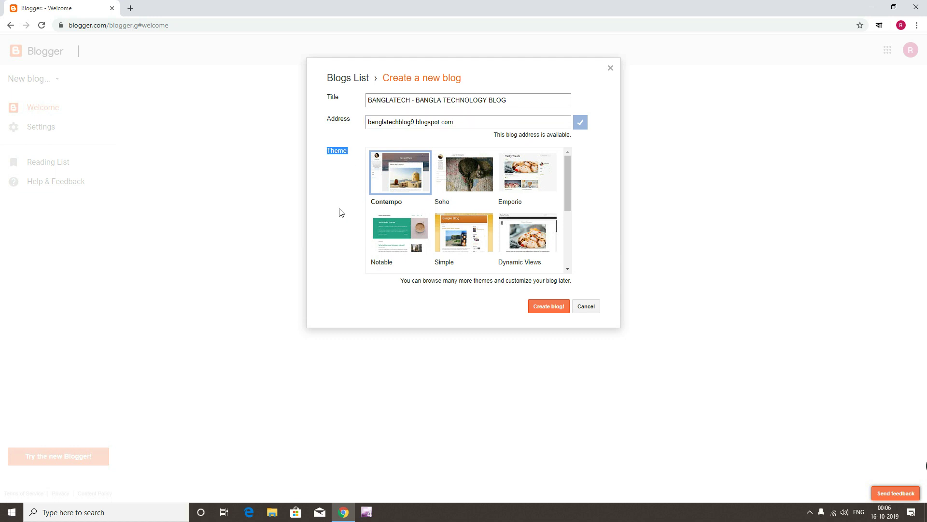
pyautogui.moveTo(568, 168); pyautogui.dragTo(569, 188)
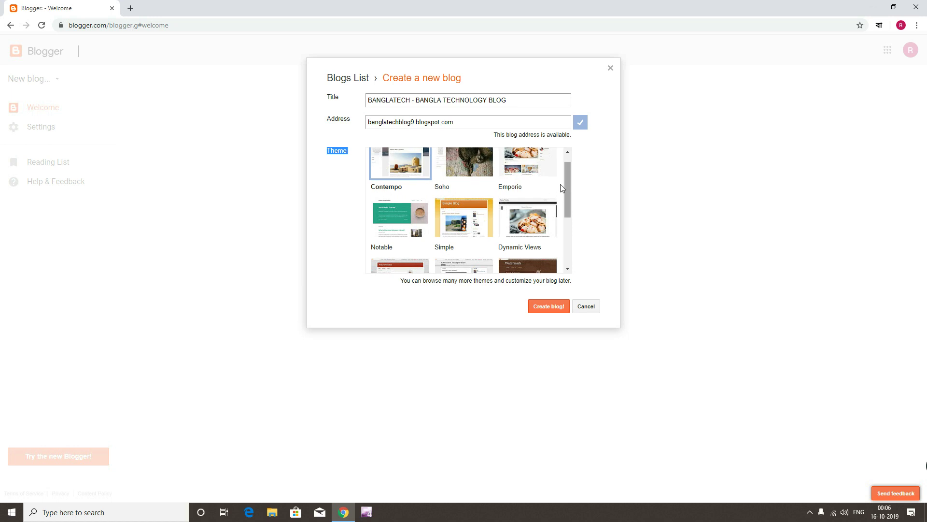
pyautogui.scroll(1, 402, 164)
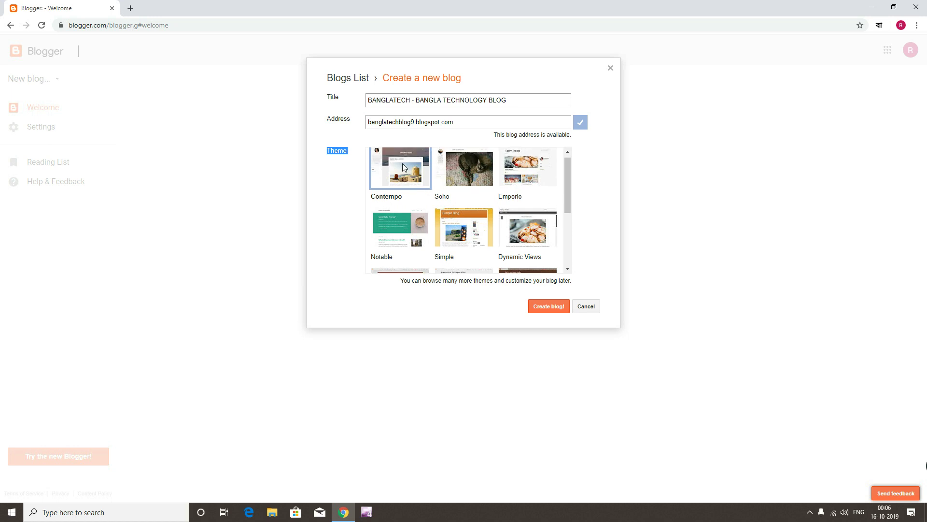
# Create the blog and decline the Google Domains custom domain offer
pyautogui.click(538, 309)
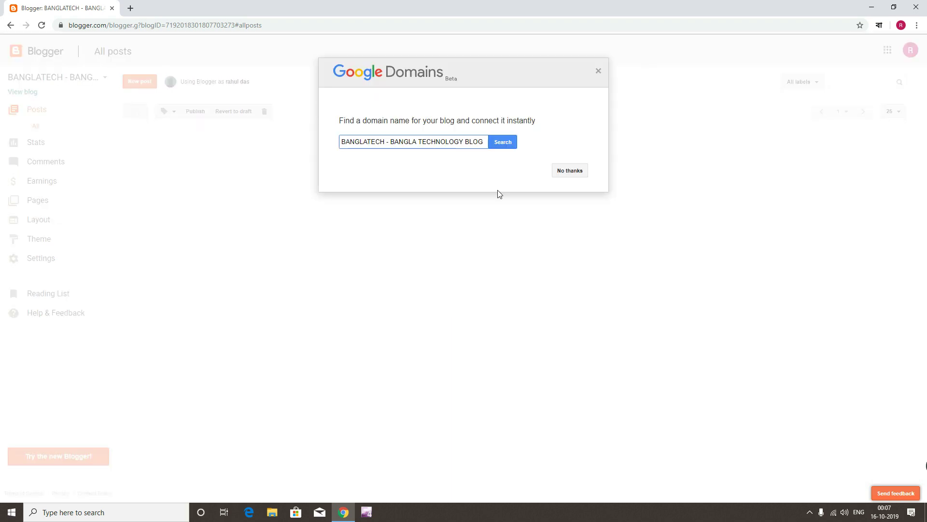
pyautogui.click(568, 171)
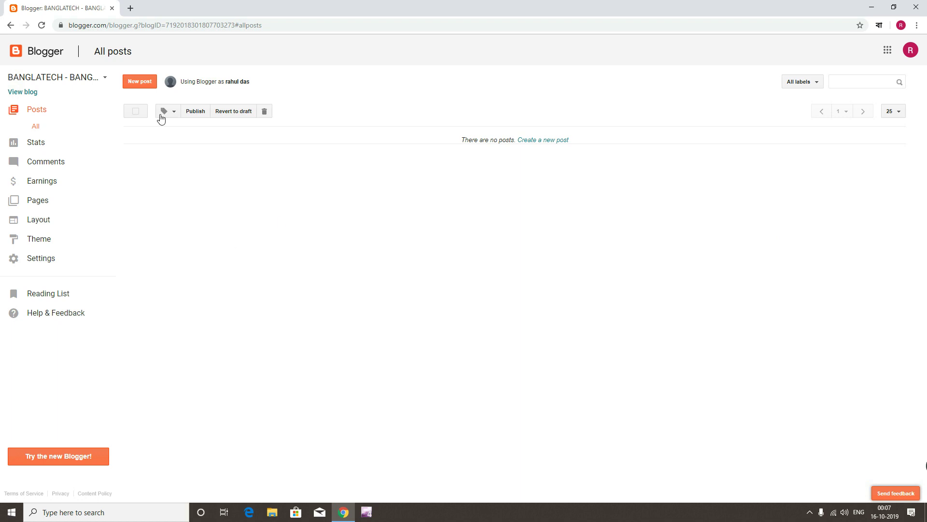
# Start a new post, type and erase test text, then close the editor
pyautogui.click(139, 82)
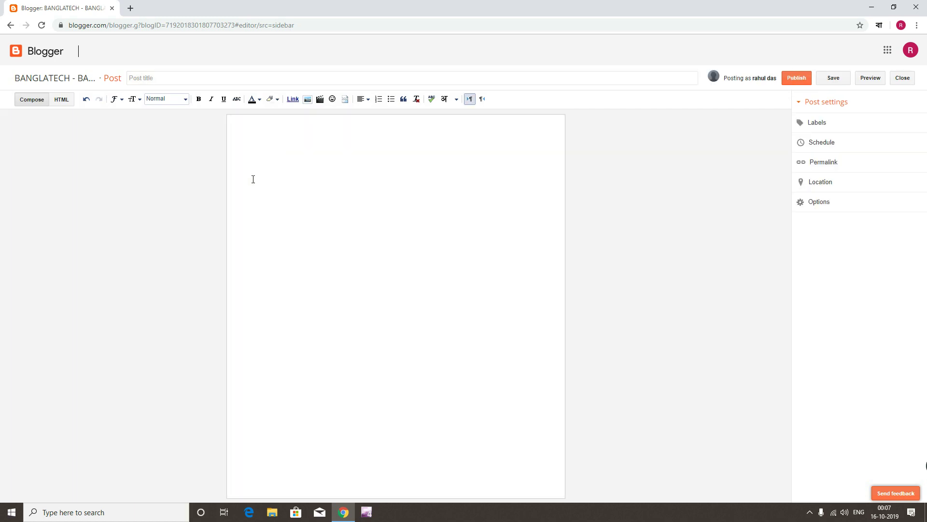
pyautogui.write('ytfdytv ytfygvuhj fukyvjh')
pyautogui.press('BackSpace')
pyautogui.press('BackSpace')
pyautogui.press('BackSpace')
pyautogui.press('BackSpace')
pyautogui.press('BackSpace')
pyautogui.press('BackSpace')
pyautogui.press('BackSpace')
pyautogui.press('BackSpace')
pyautogui.press('BackSpace')
pyautogui.press('BackSpace')
pyautogui.press('BackSpace')
pyautogui.press('BackSpace')
pyautogui.press('BackSpace')
pyautogui.press('BackSpace')
pyautogui.press('BackSpace')
pyautogui.press('BackSpace')
pyautogui.press('BackSpace')
pyautogui.press('BackSpace')
pyautogui.press('BackSpace')
pyautogui.press('BackSpace')
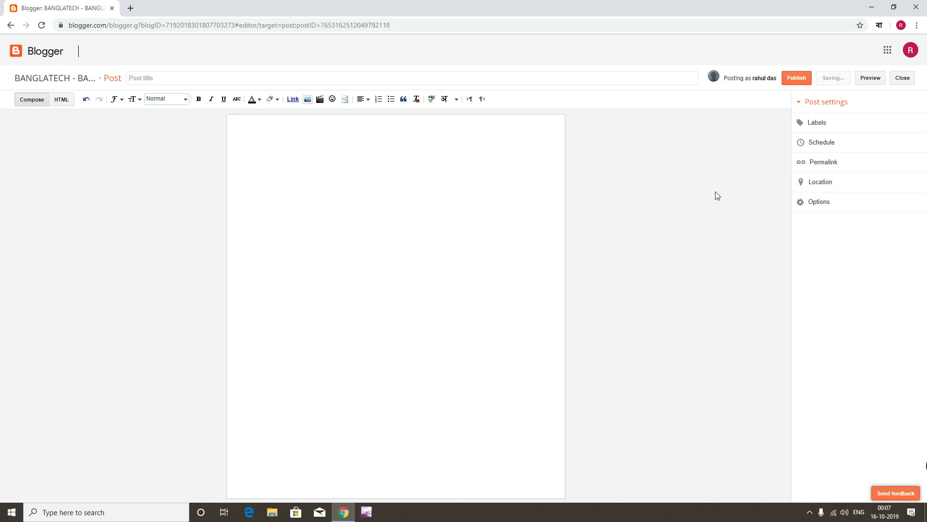
pyautogui.click(912, 78)
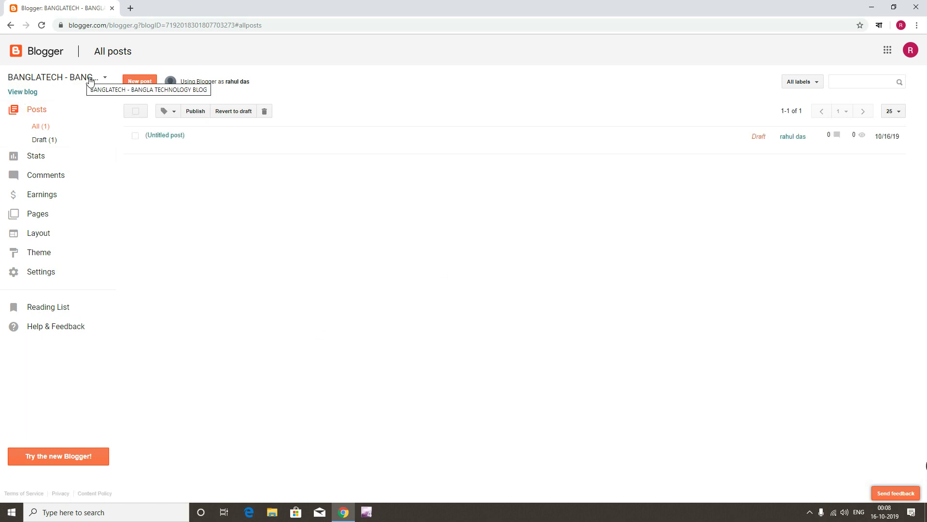
# Open banglatechblog9.blogspot.com in a new tab, then return to the Blogger posts tab
pyautogui.click(25, 92)
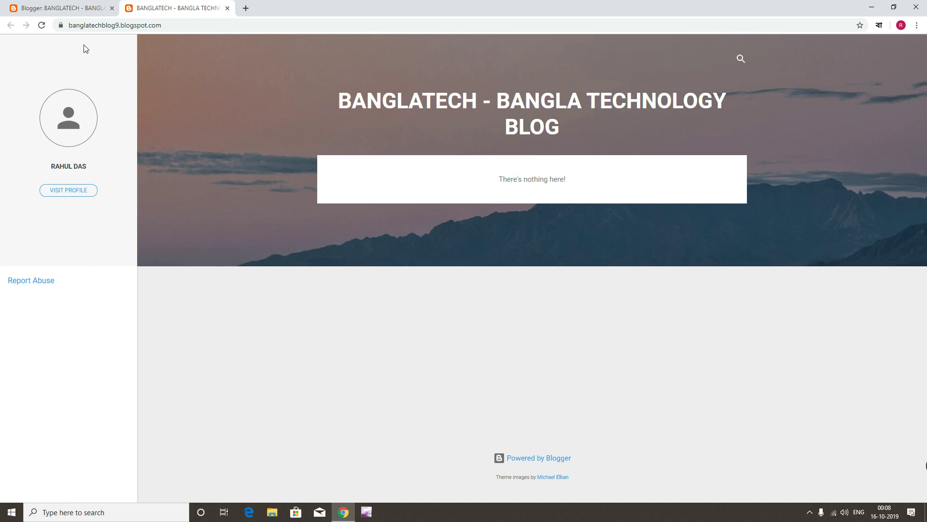
pyautogui.moveTo(73, 25); pyautogui.dragTo(93, 24)
pyautogui.click(114, 25)
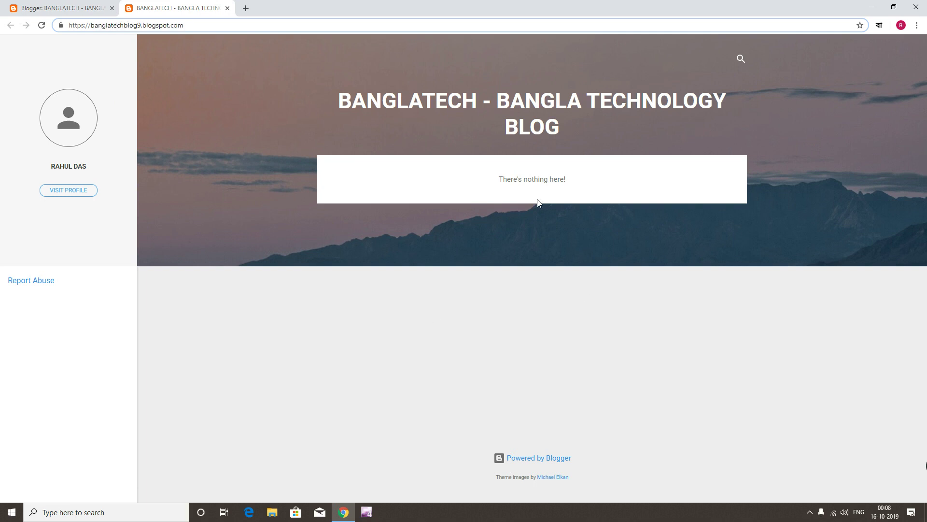
pyautogui.moveTo(498, 179); pyautogui.dragTo(613, 185)
pyautogui.click(613, 185)
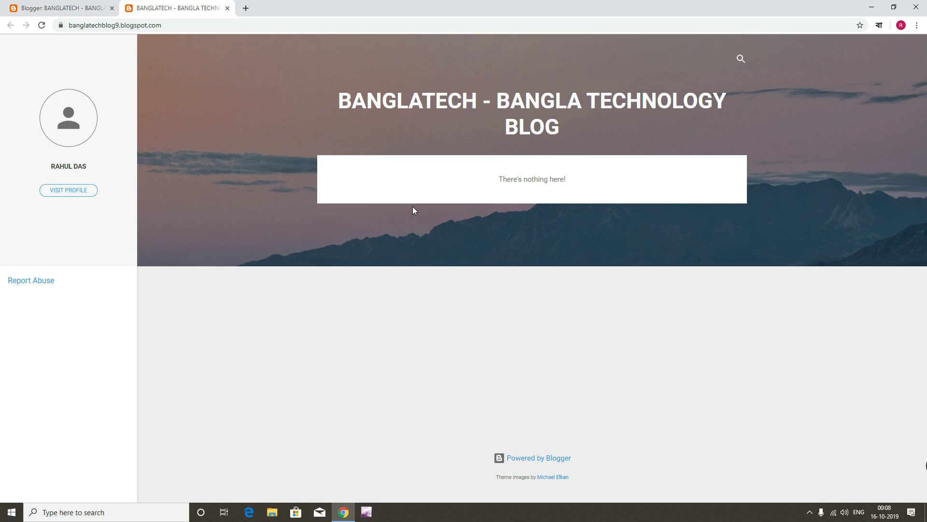
pyautogui.click(78, 7)
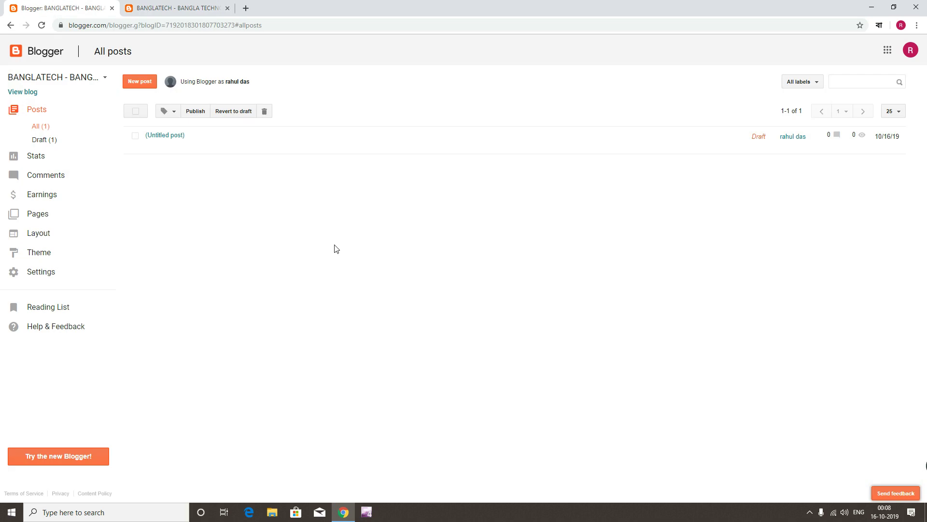